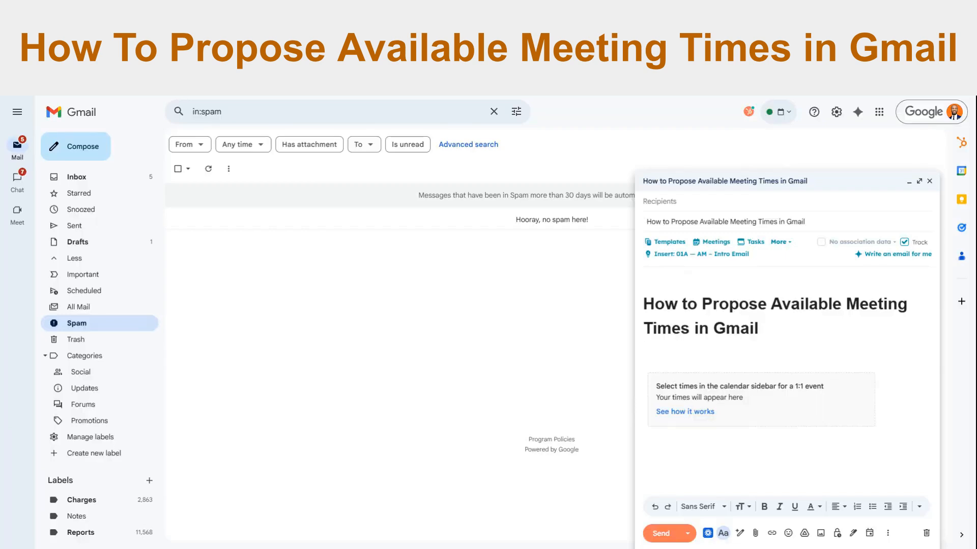
click(880, 115)
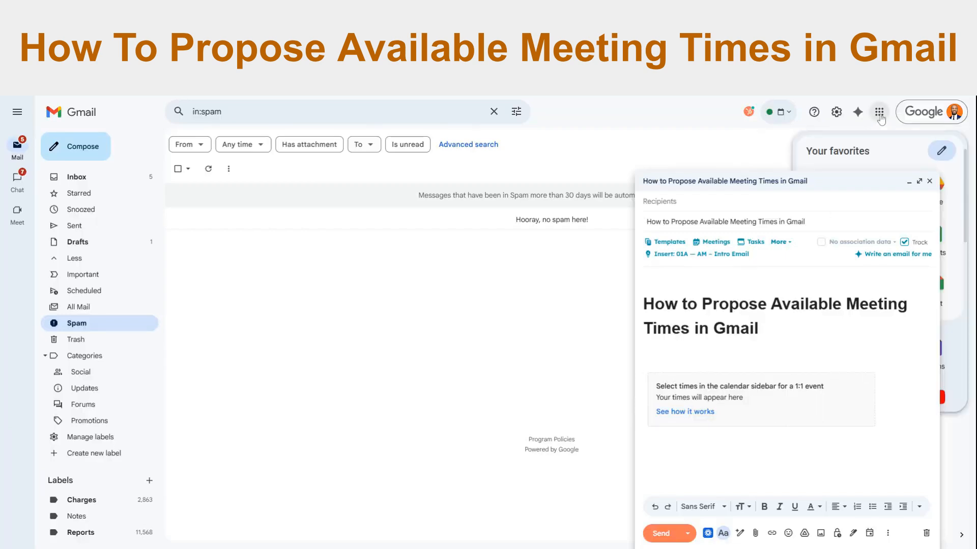
click(909, 182)
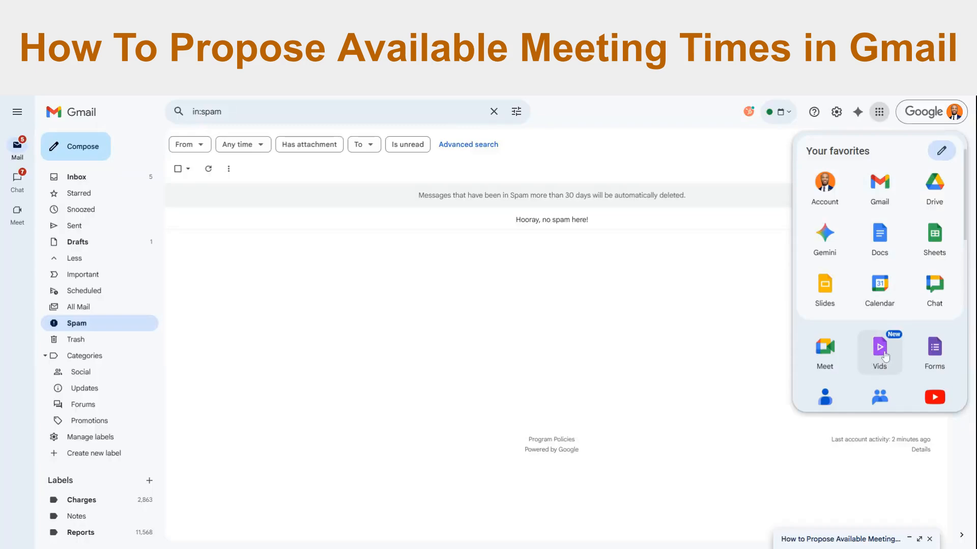
click(844, 539)
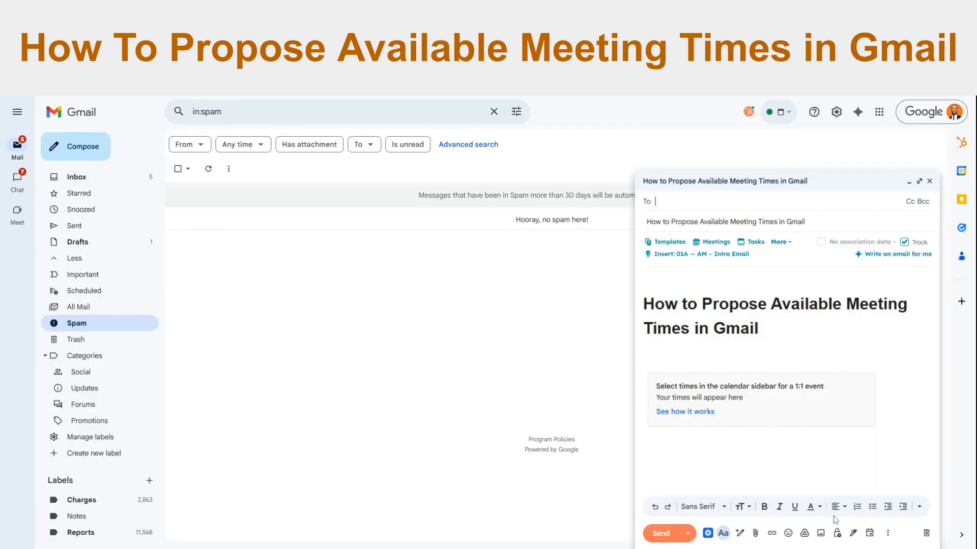
- Start proposing free meeting times from the open email draft and discard the calendar's unsaved changes
click(868, 534)
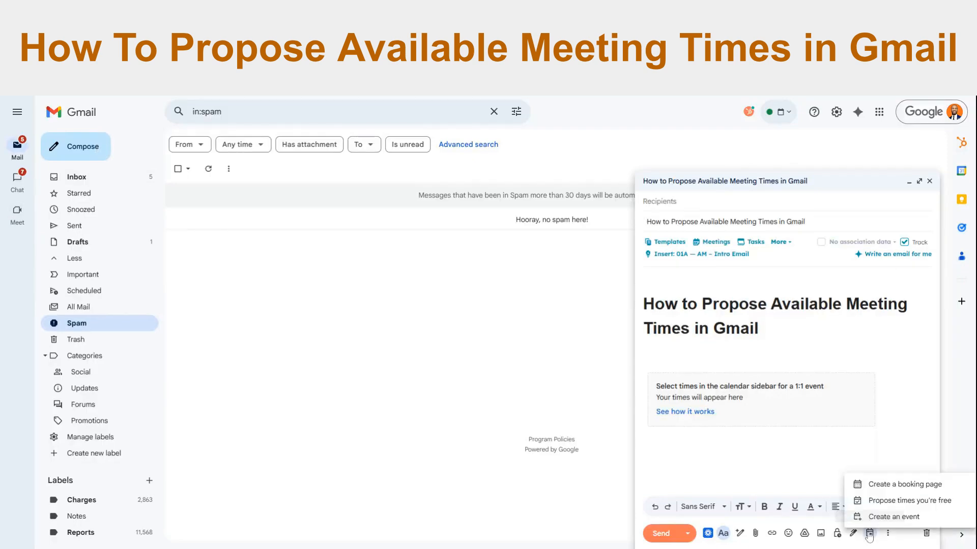
click(885, 502)
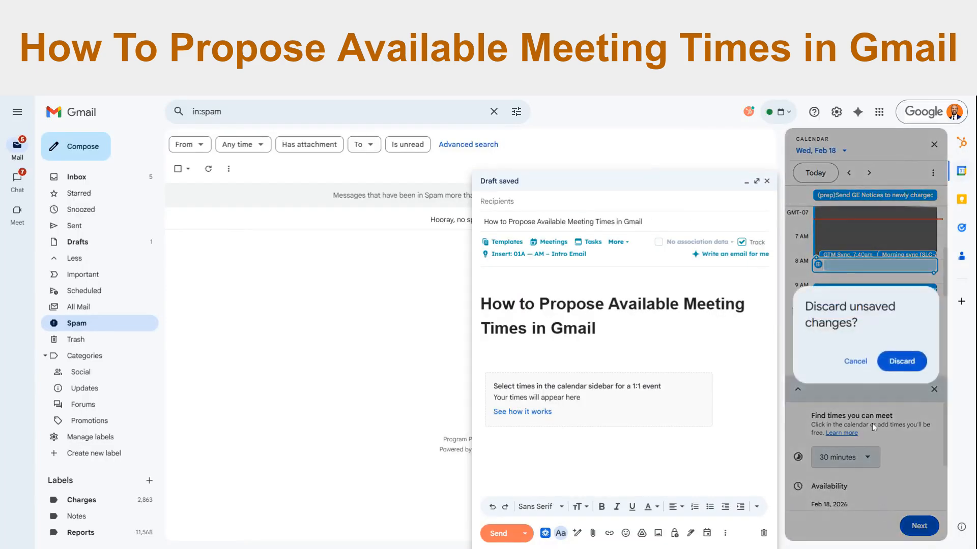
click(895, 362)
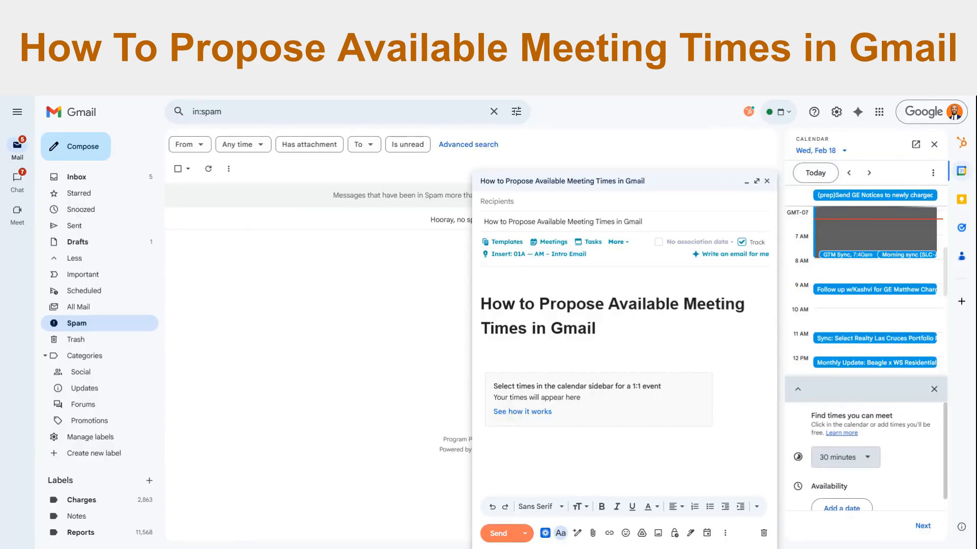
- Set the meeting duration to 15 minutes and return it to 30 minutes
click(842, 458)
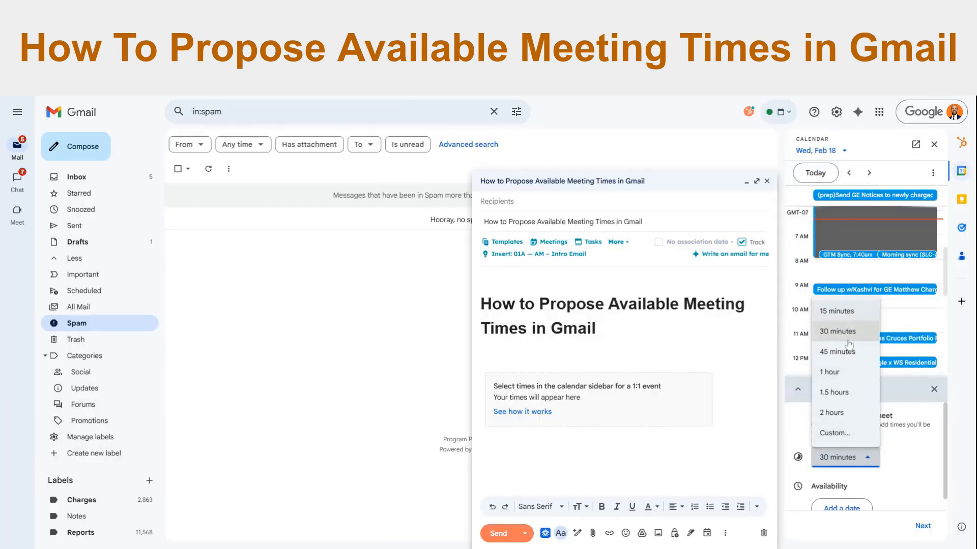
click(844, 312)
click(854, 460)
click(845, 331)
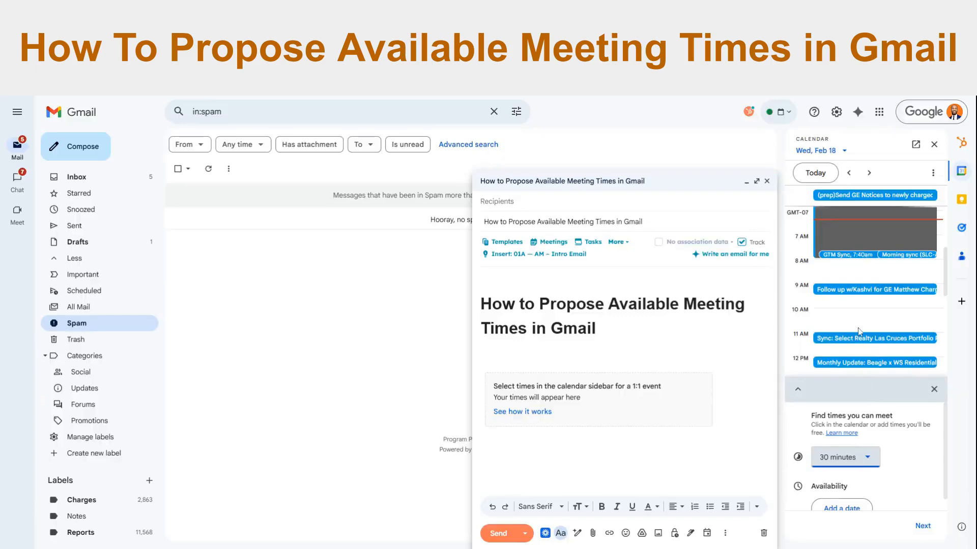
- Offer three slots on Wed, Feb 18: 8:00am–8:30am, 9:30am–10:00am and 10:00am–10:30am
click(826, 264)
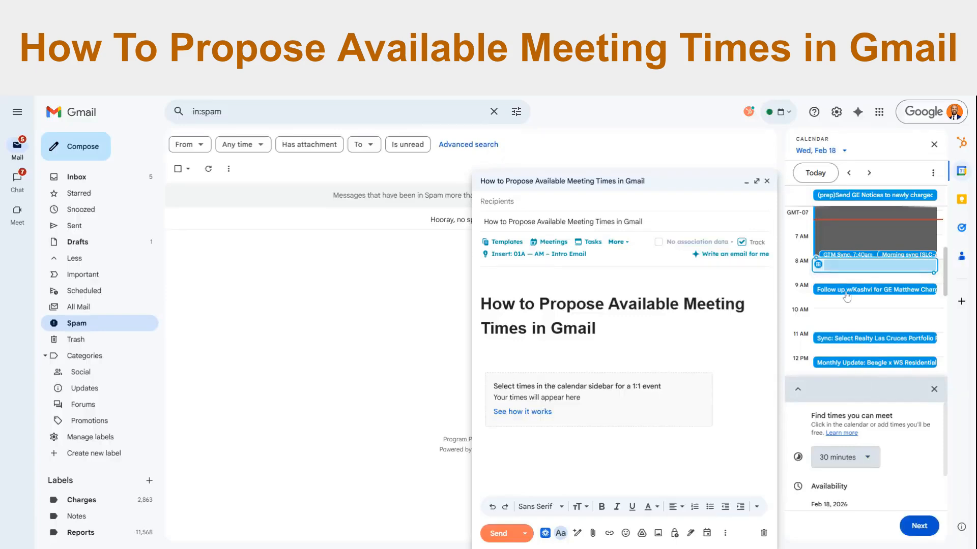
mouse_move(847, 267)
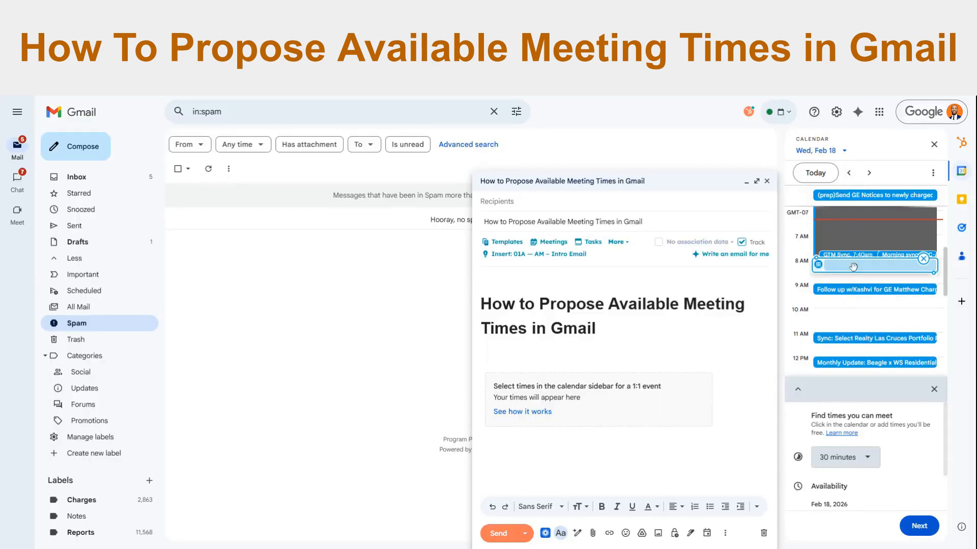
click(842, 308)
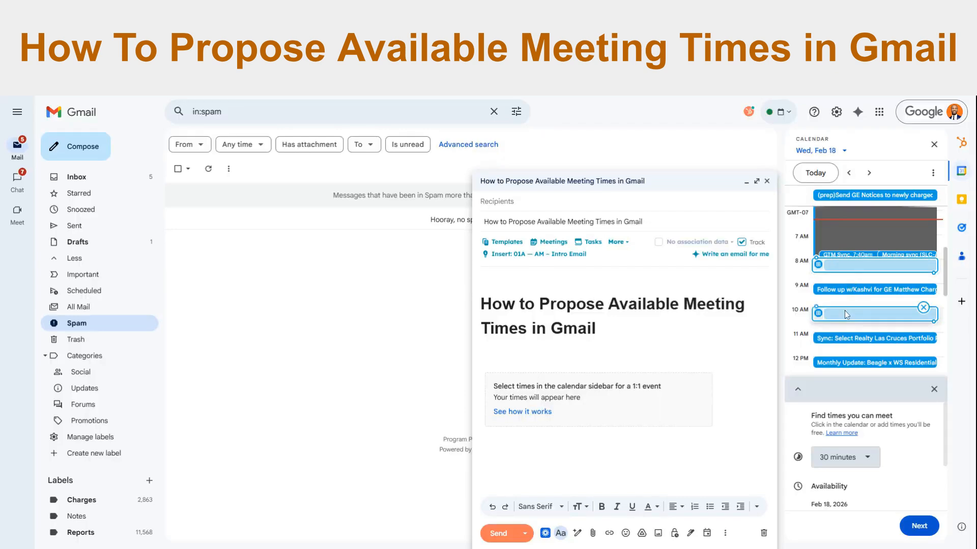
click(840, 301)
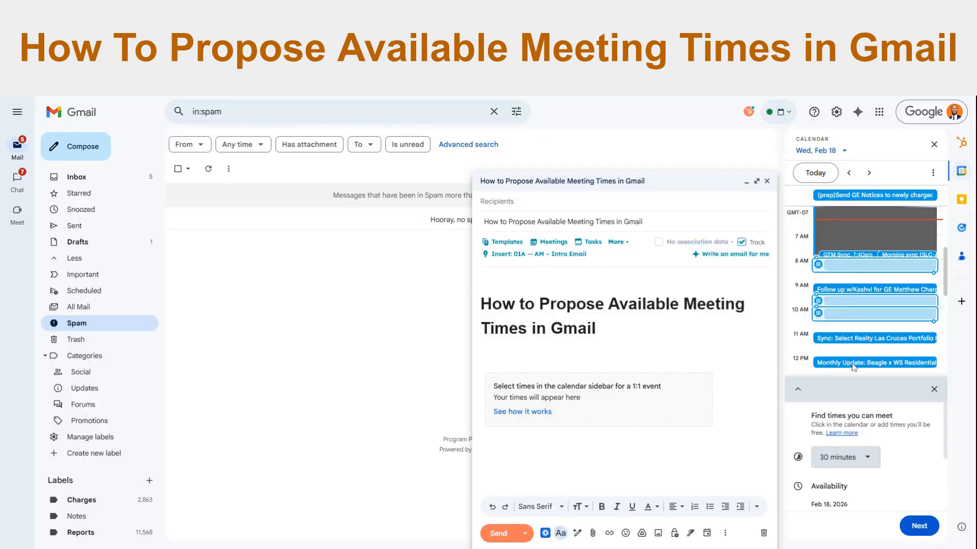
scroll(886, 436, down, 2)
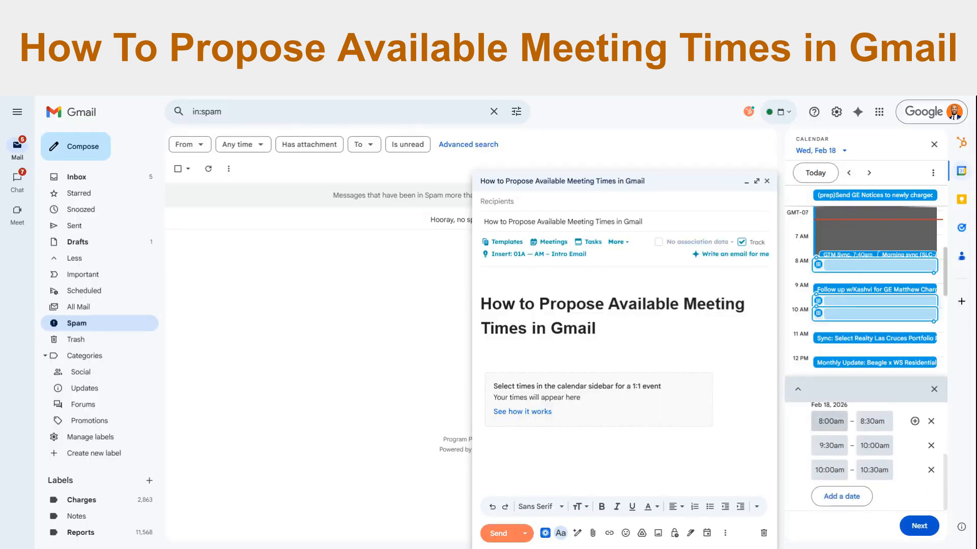
scroll(853, 442, up, 2)
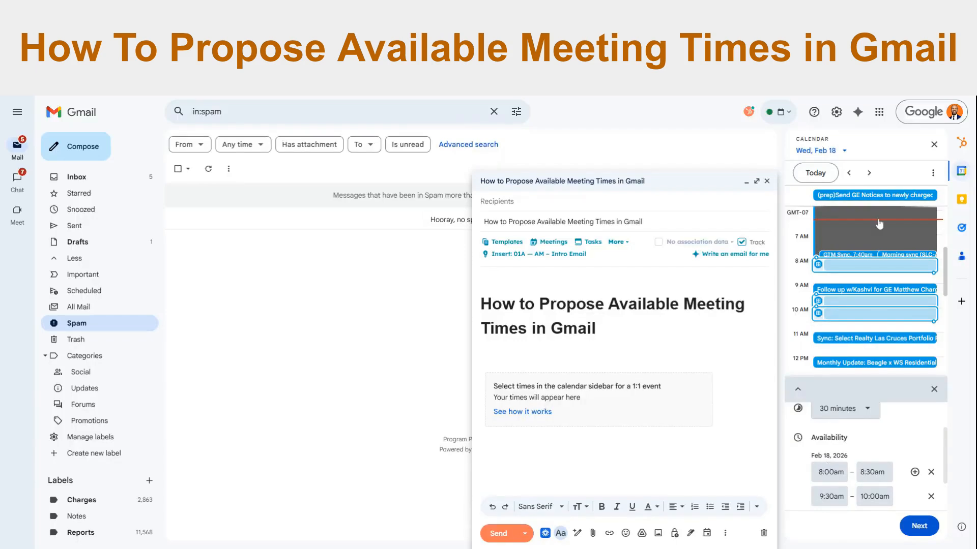
- Offer two slots on Thu, Feb 19: 8:30am–9:00am and 9:00am–9:30am
click(869, 175)
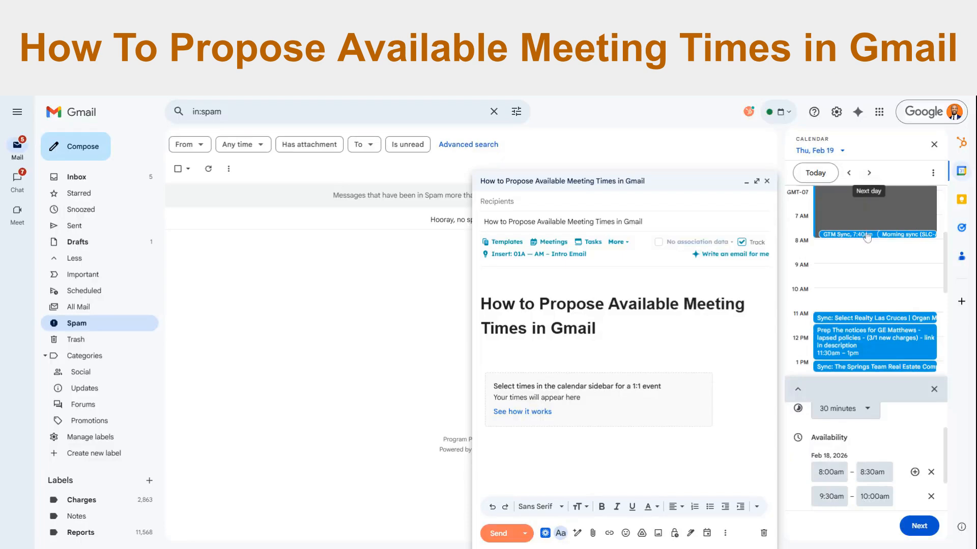
click(824, 260)
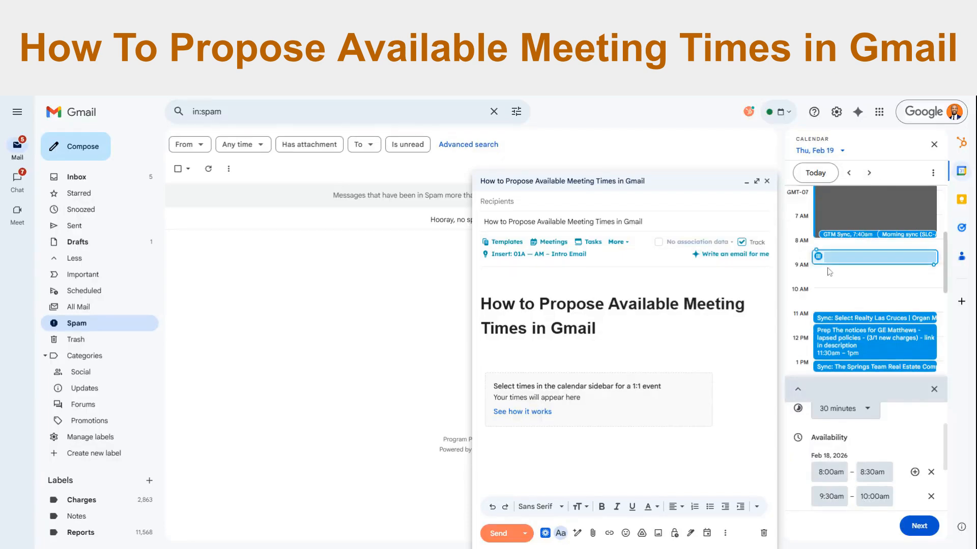
click(828, 272)
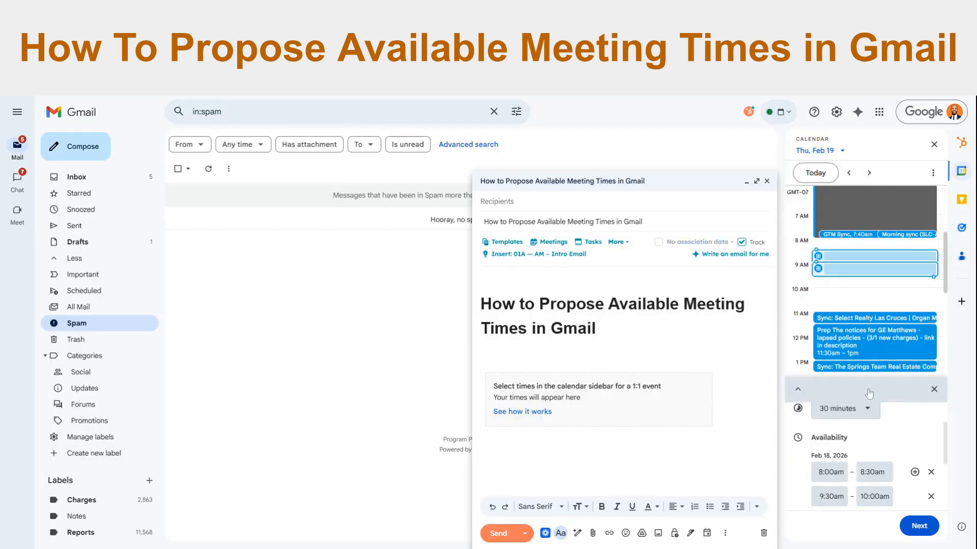
scroll(885, 456, down, 1)
scroll(885, 456, up, 5)
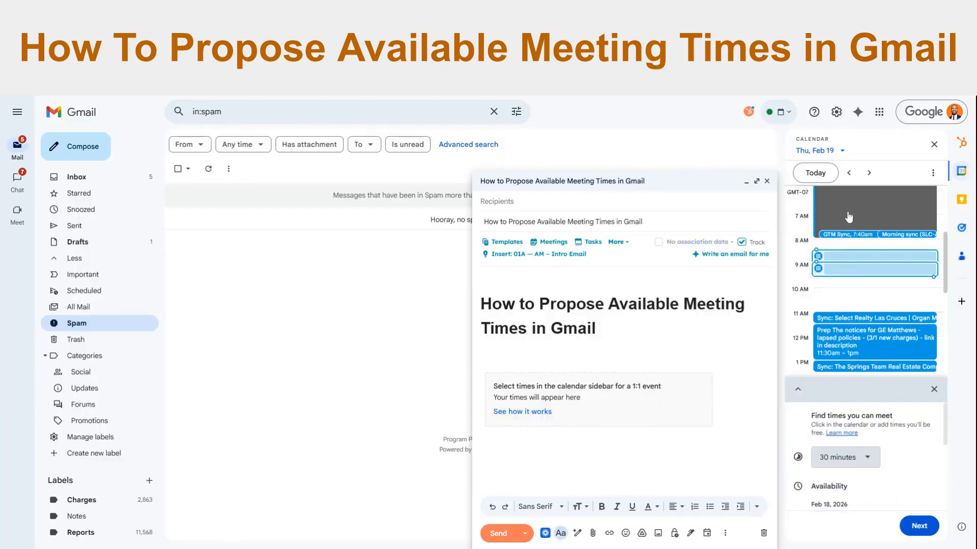
- Continue to the event details and replace the event title with "Beagle x ABC Realty - Risk Review Meeting"
click(918, 529)
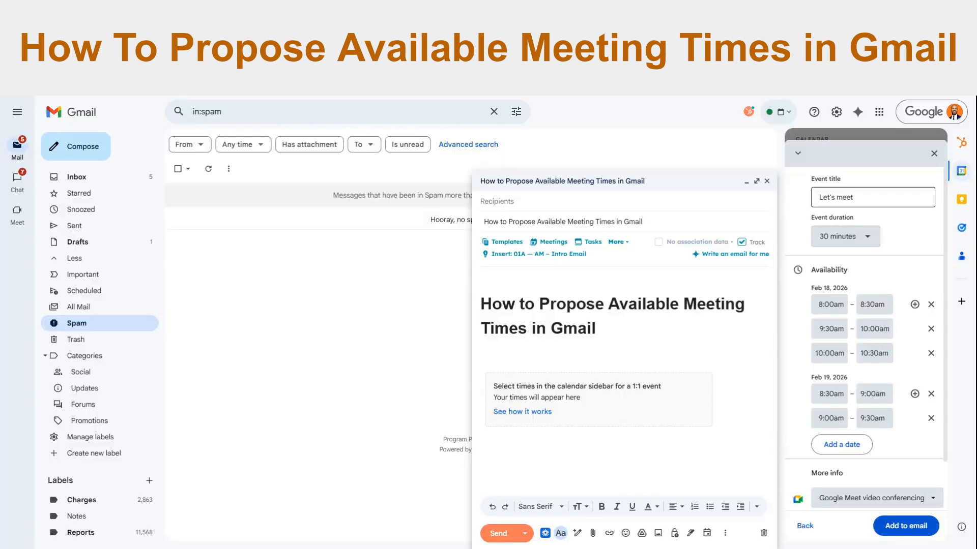
click(864, 197)
click(865, 197)
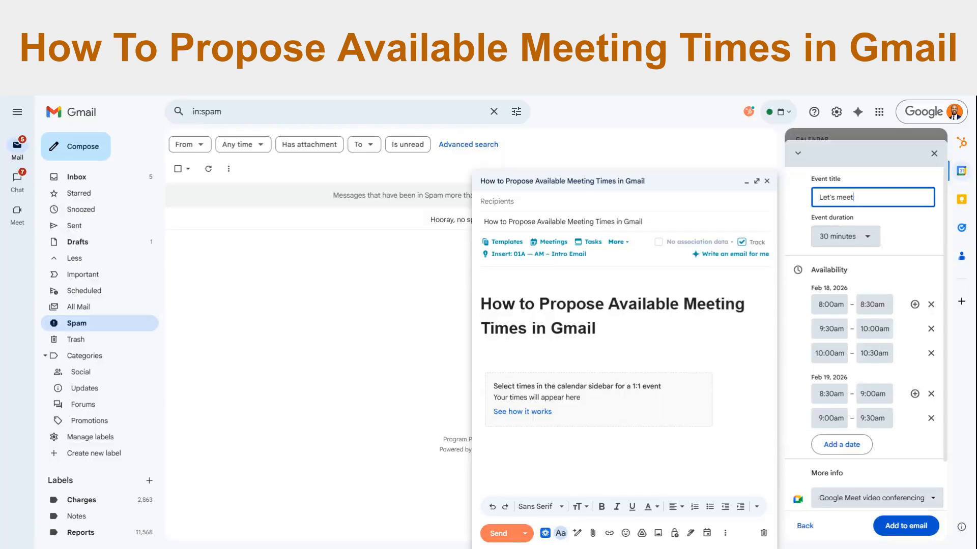
drag(854, 197, 817, 201)
text(Beagle x)
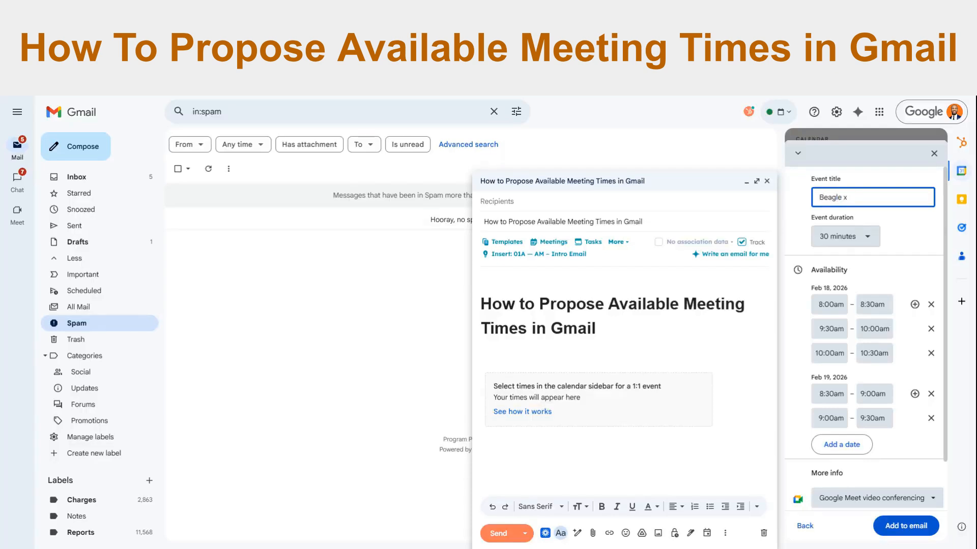
text( ABC Real)
text(ty - R)
text(isk)
text( Review)
text( Meeting)
click(565, 393)
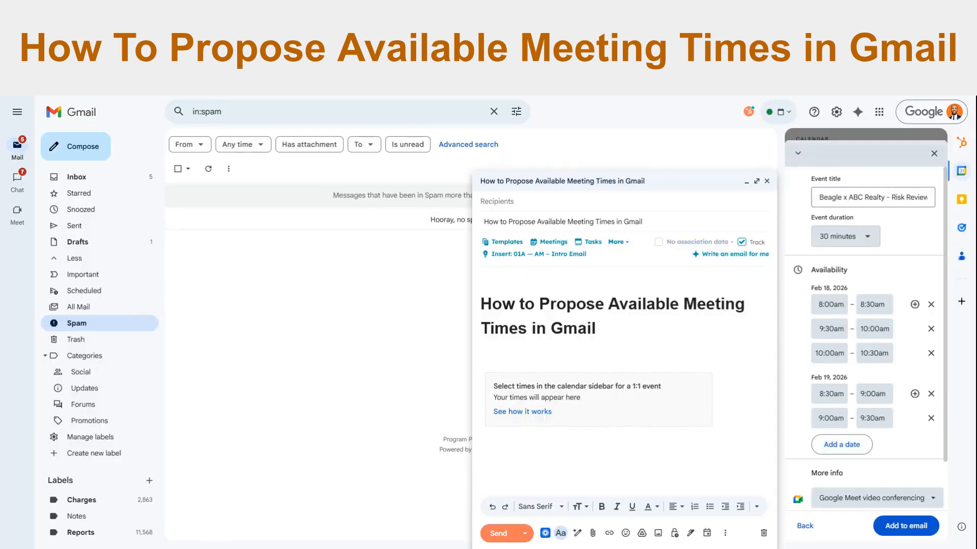
- Add Feb 20, 2026 to the availability with a 9:00am–10:00am period
click(837, 448)
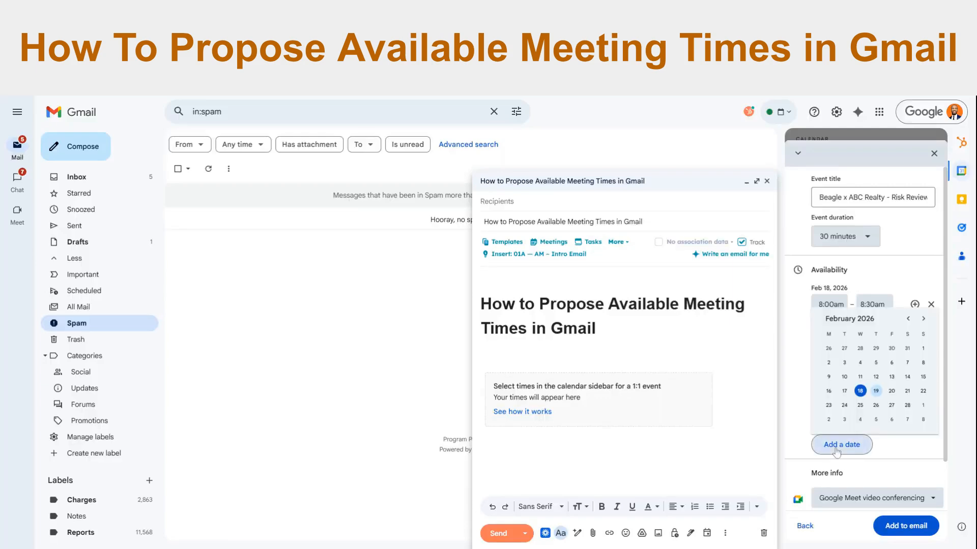
click(892, 392)
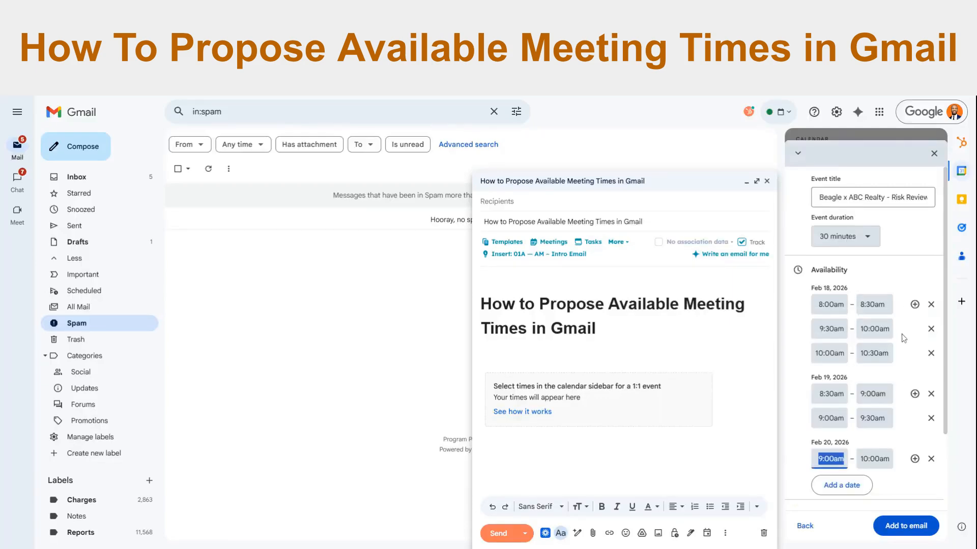
- Add a second period to Feb 20, 2026 and remove it again
click(914, 459)
scroll(914, 448, down, 1)
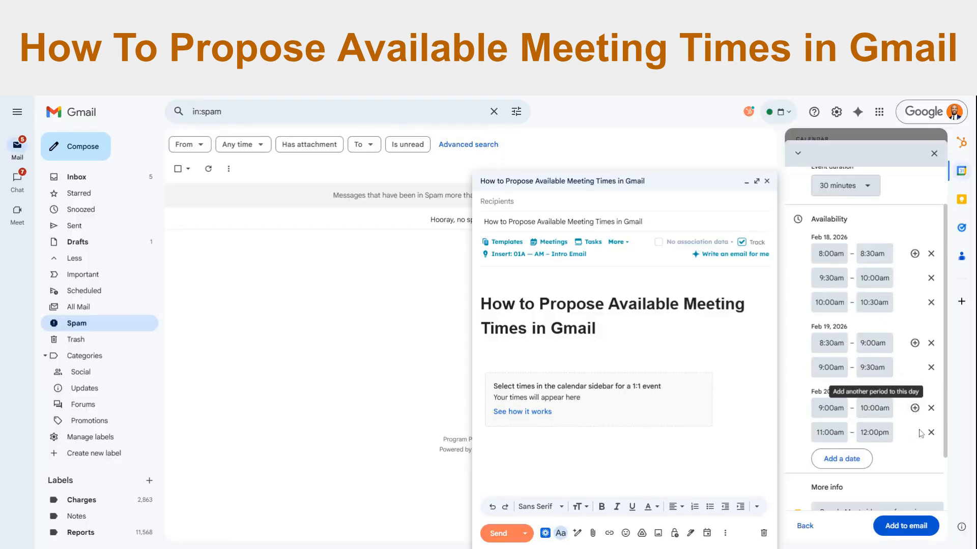
click(931, 432)
- Enter the event description "This meeting is to review your portfolio risk" and insert the proposed times into the email
scroll(895, 385, down, 1)
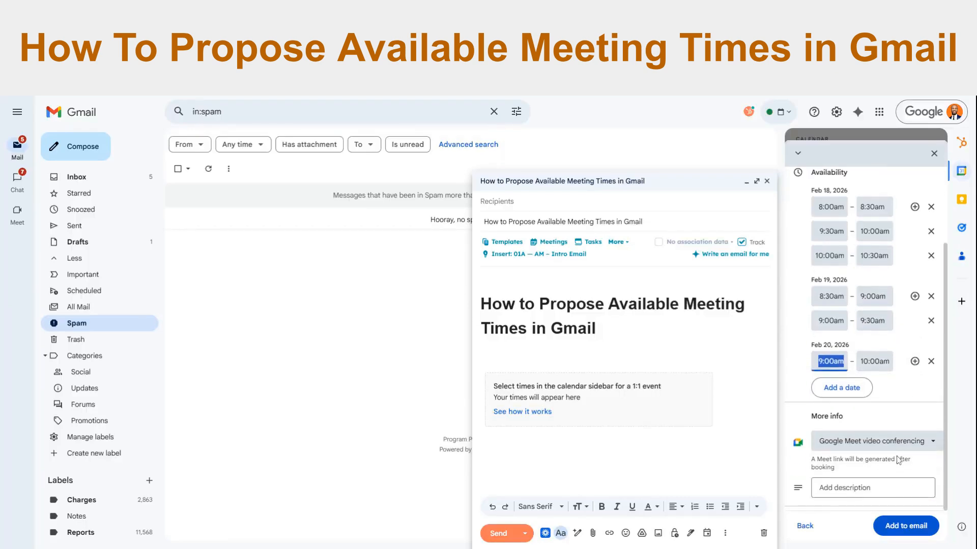
click(857, 482)
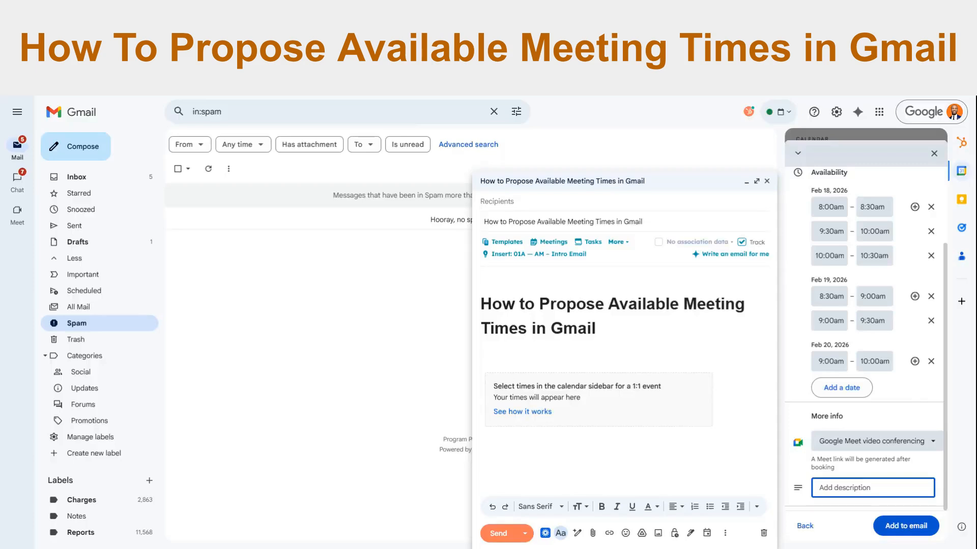
text(This meeting is to review your)
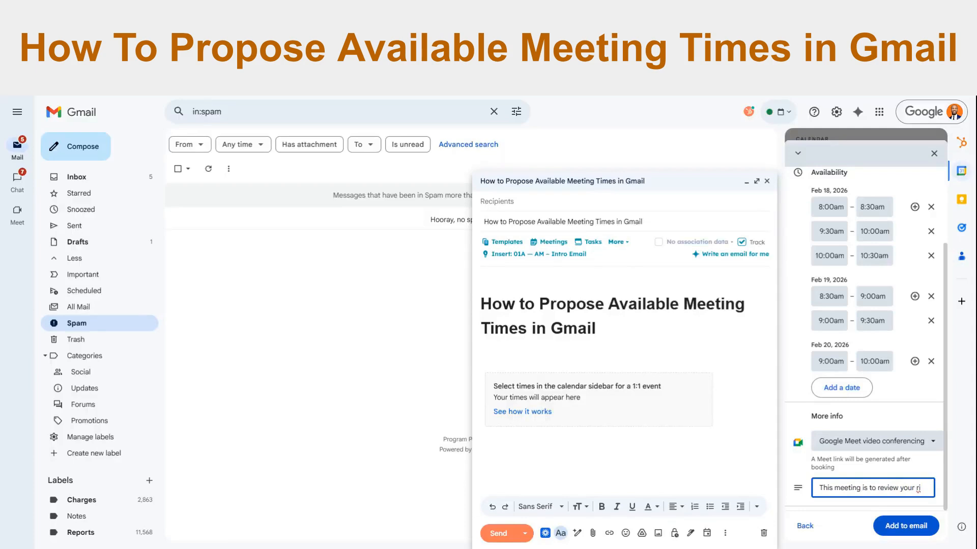
text( portfo)
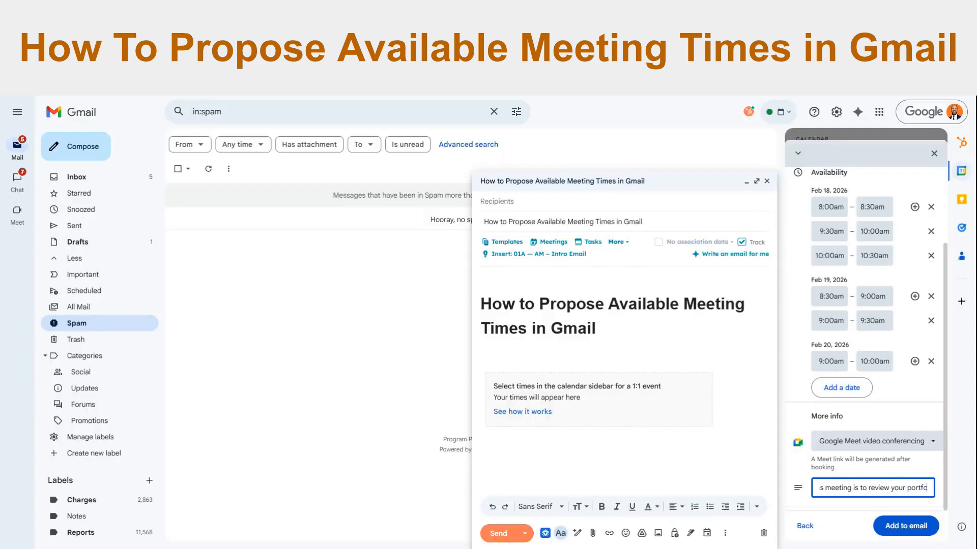
text(lio risk)
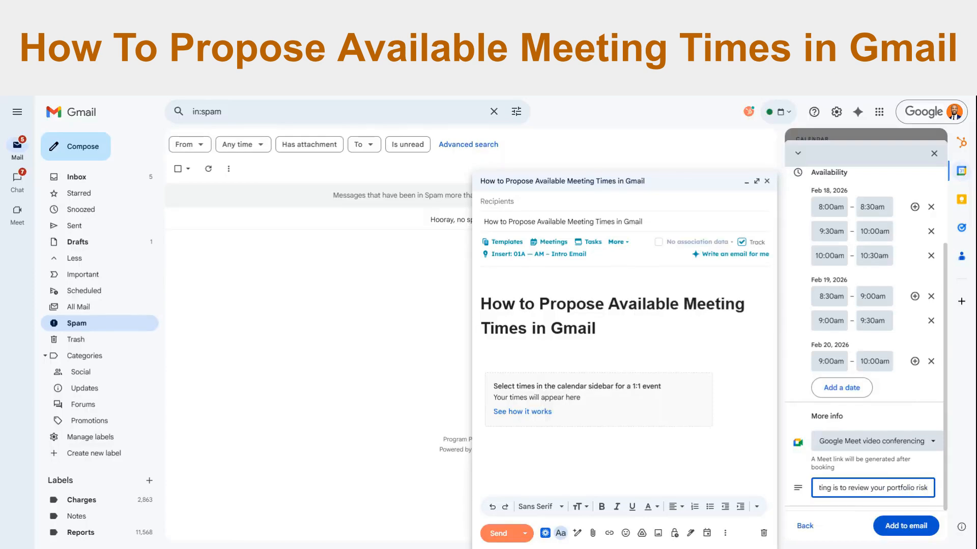
scroll(865, 336, up, 3)
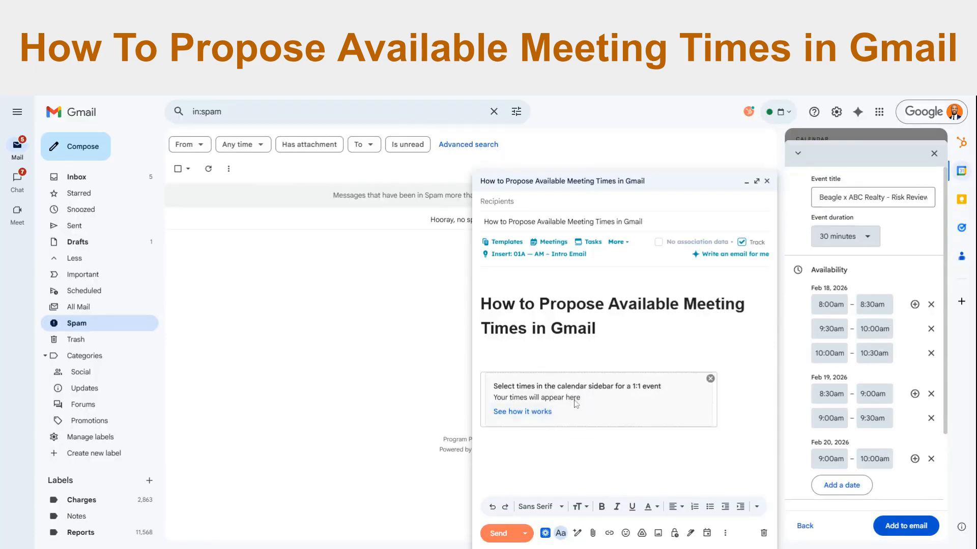
click(901, 529)
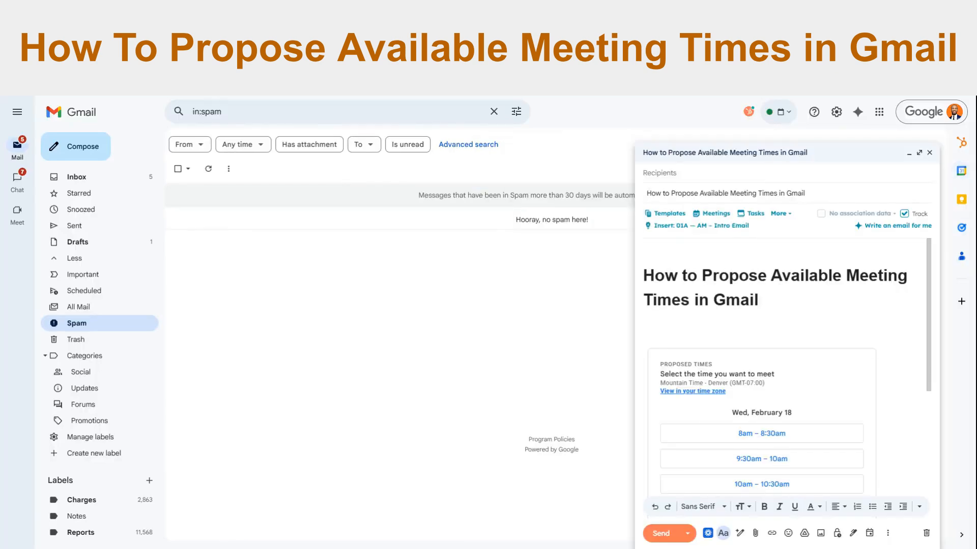
- Greet the recipient and write "please see my availability below. Simply select a time that works best for you and I will adjust my schedule accordingly. Thank you"
scroll(802, 334, down, 2)
scroll(682, 274, up, 1)
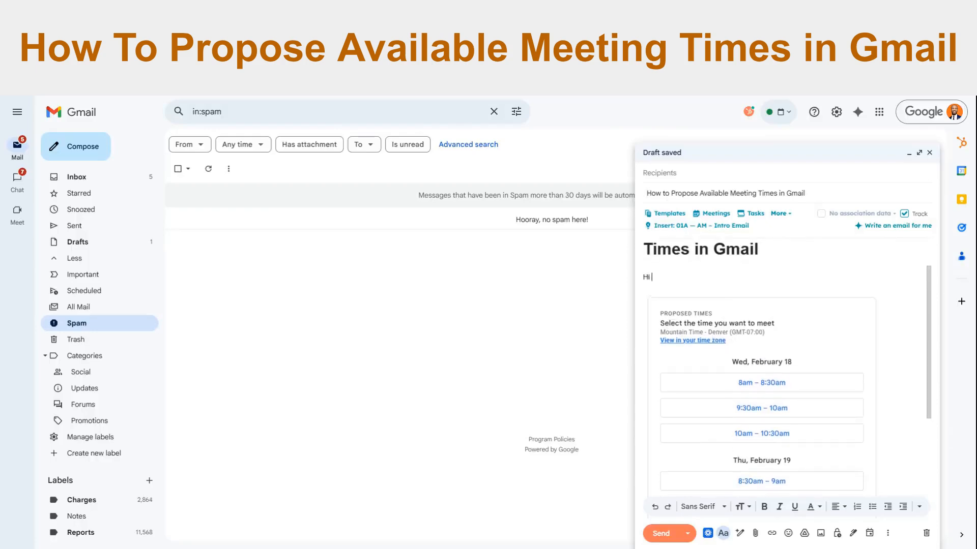
text(nny, please see my availability)
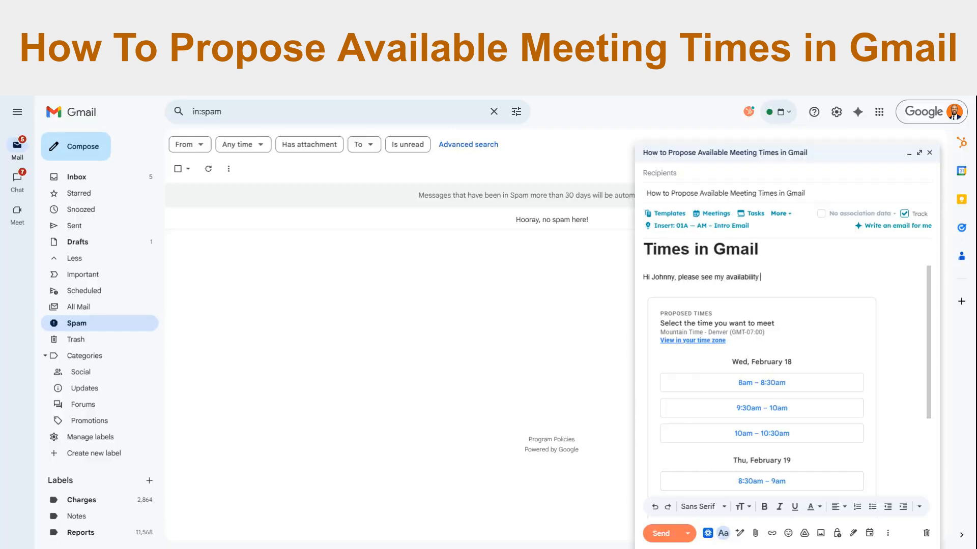
text( below. Simply select a time that works best for you and )
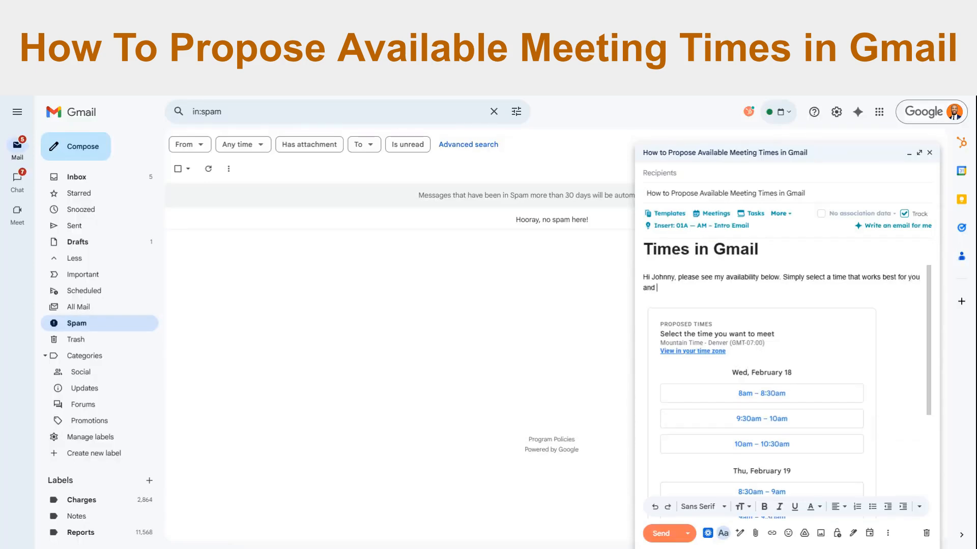
text(we)
key(BackSpace)
key(BackSpace)
text(I will adjust my schedule accordingly. Thank you)
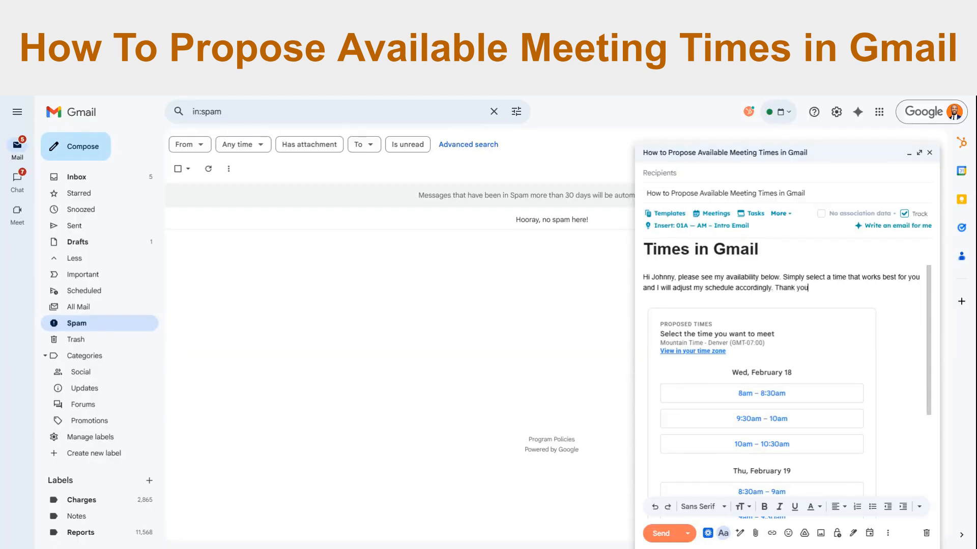
scroll(828, 343, down, 1)
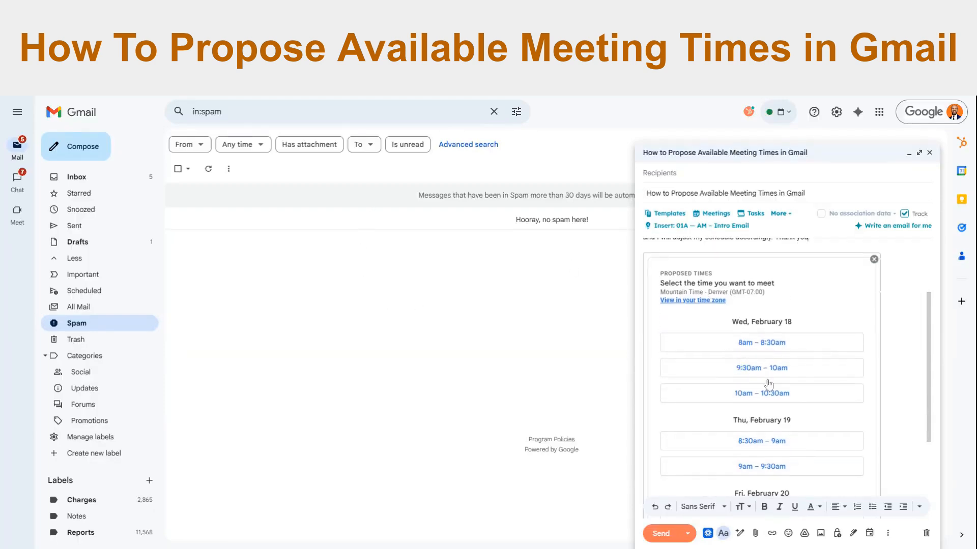
scroll(776, 380, down, 2)
scroll(814, 375, down, 1)
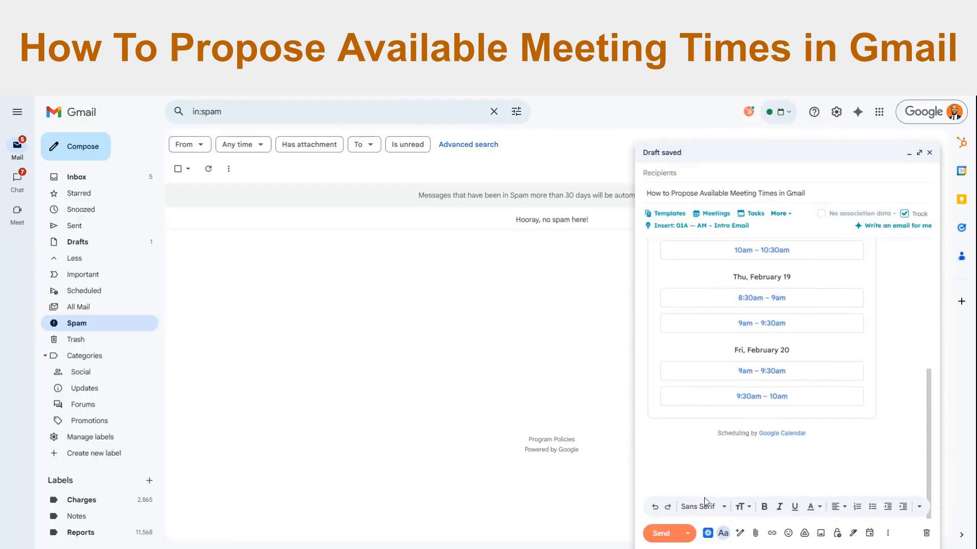
click(665, 534)
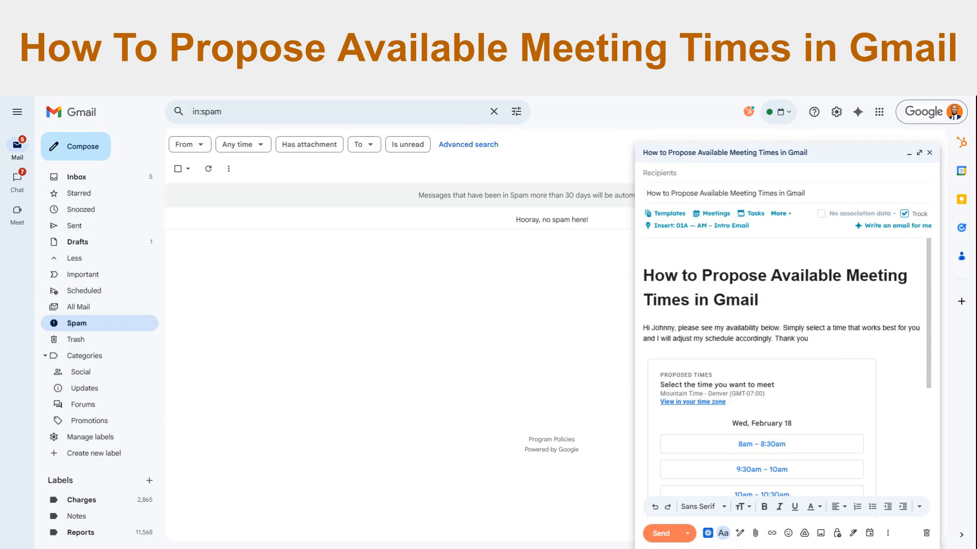
- Start another proposal of free times in the email and set the meeting duration to 15 minutes
scroll(847, 386, down, 2)
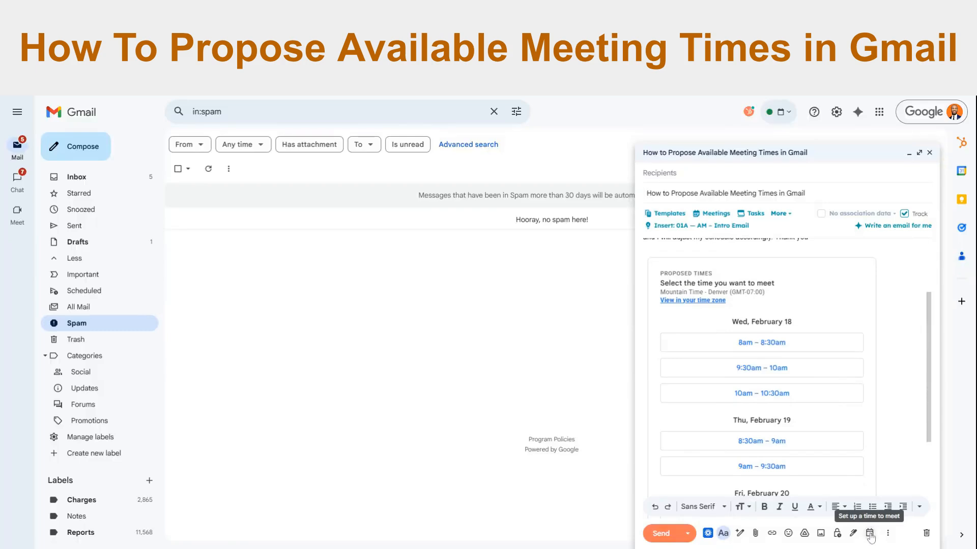
click(870, 534)
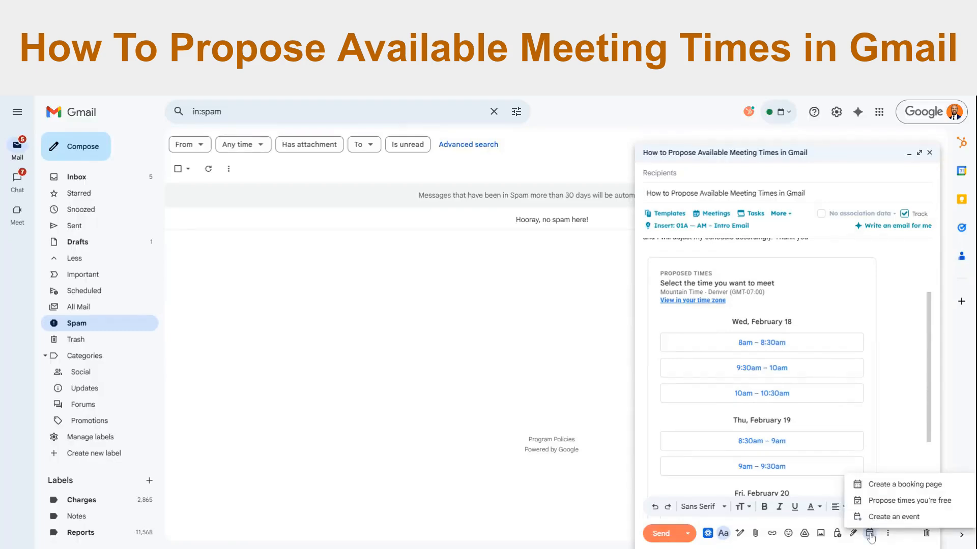
click(887, 503)
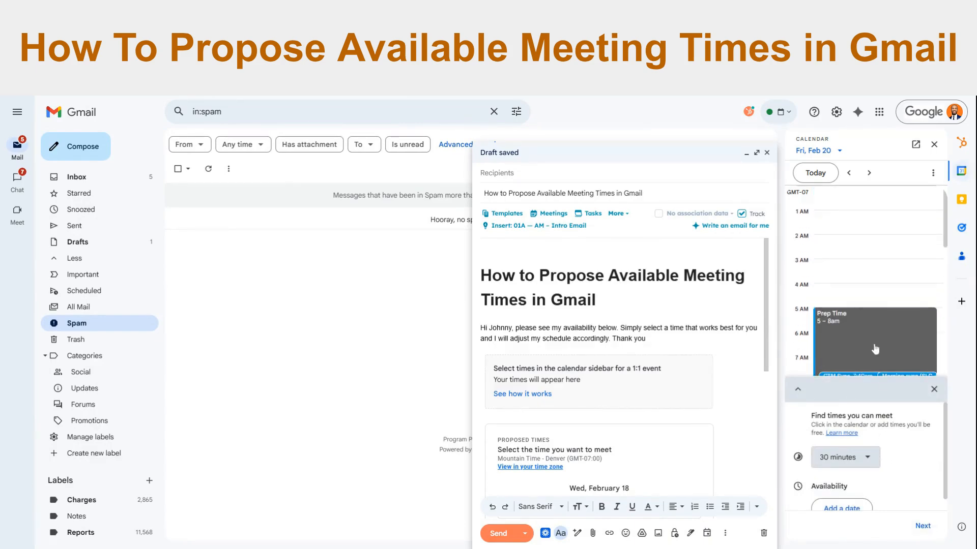
click(845, 457)
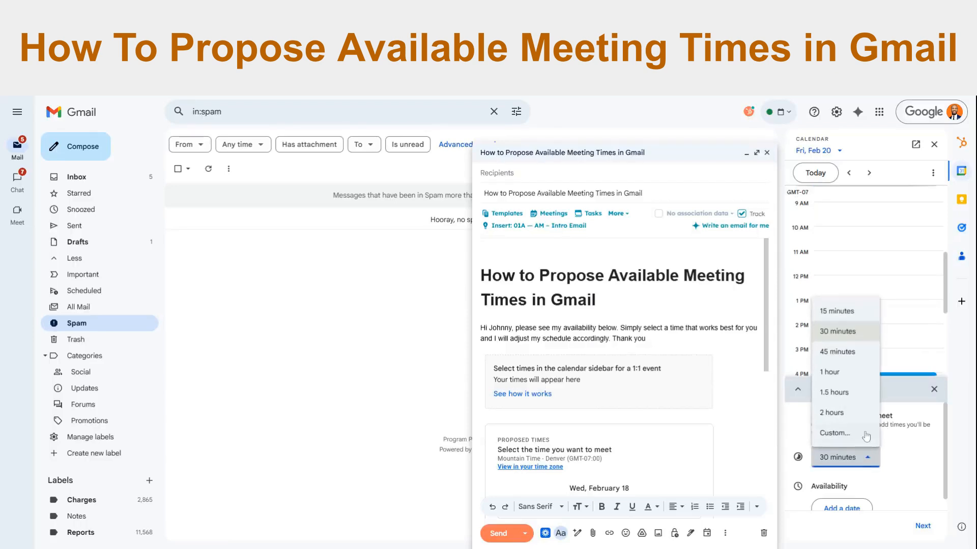
click(859, 320)
- Add availability slots on Feb 20 at 12 PM and 1 PM, and on Feb 23 at about 11:30 AM and 12:30 PM
click(838, 279)
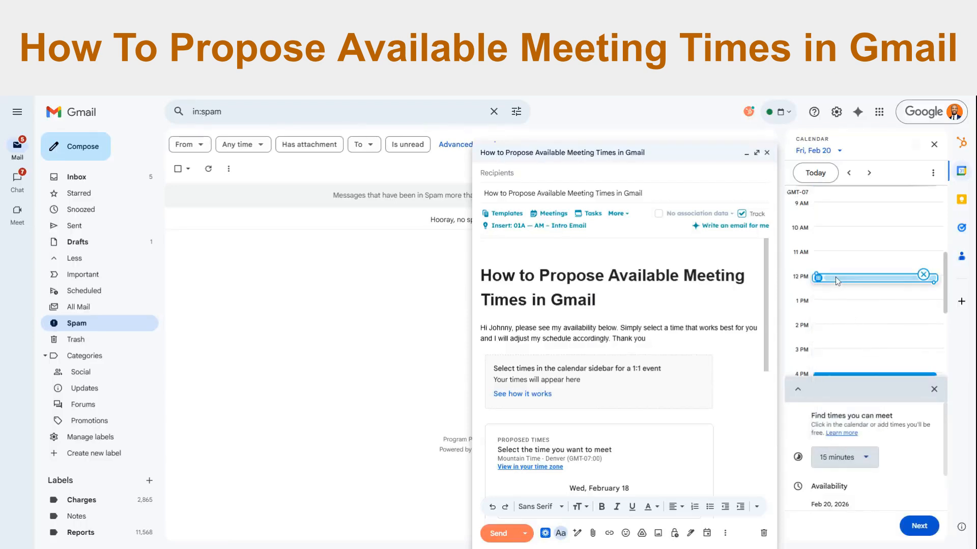
click(843, 304)
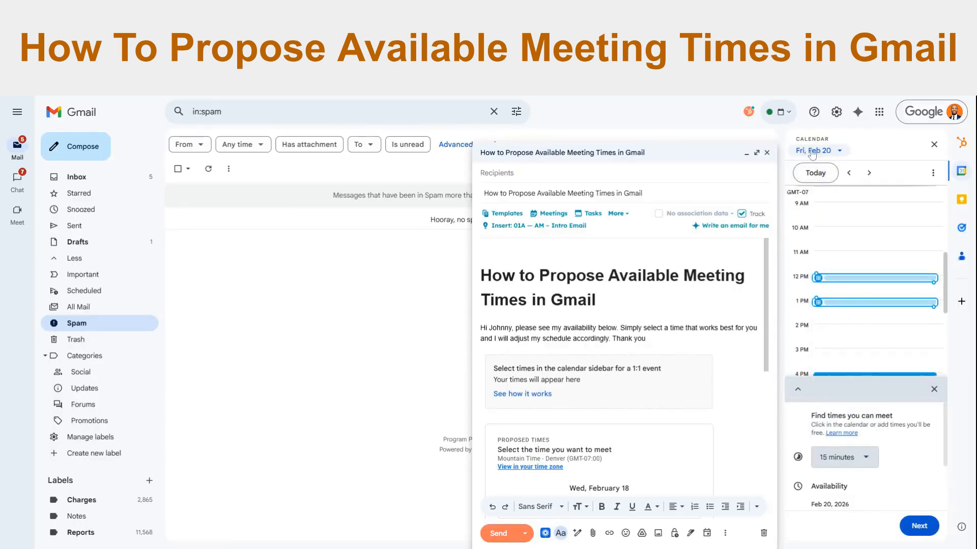
click(869, 173)
click(869, 173)
click(869, 173)
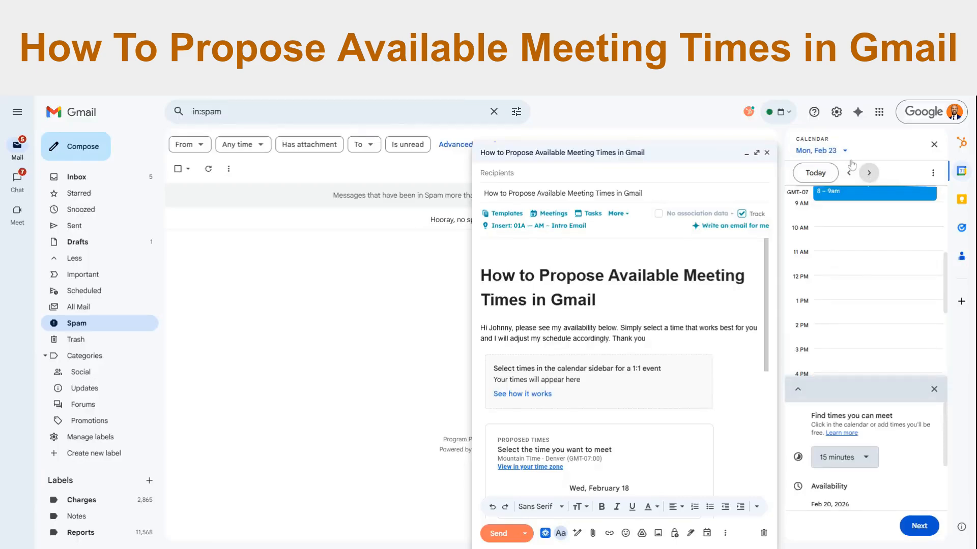
click(849, 265)
click(848, 290)
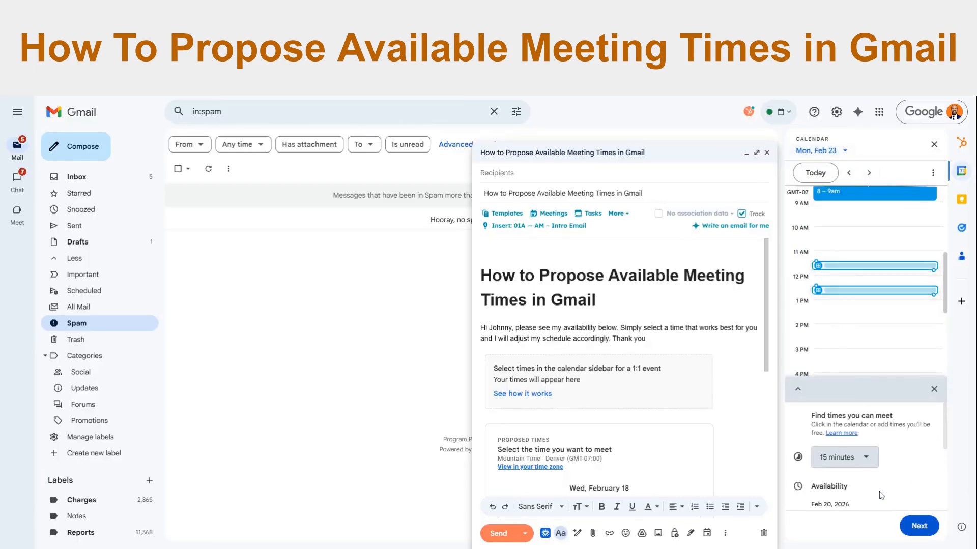